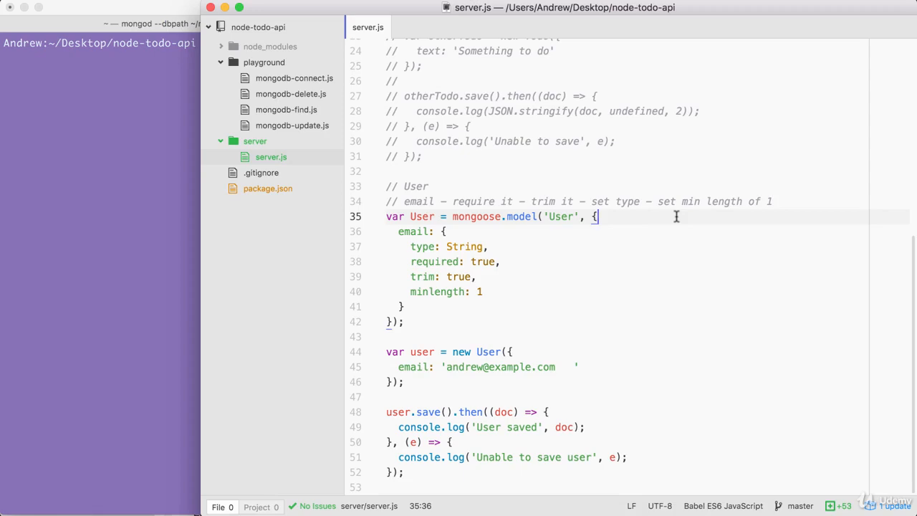
Step: Open getpostman.com in a new Chrome tab
mouse_move(434, 496)
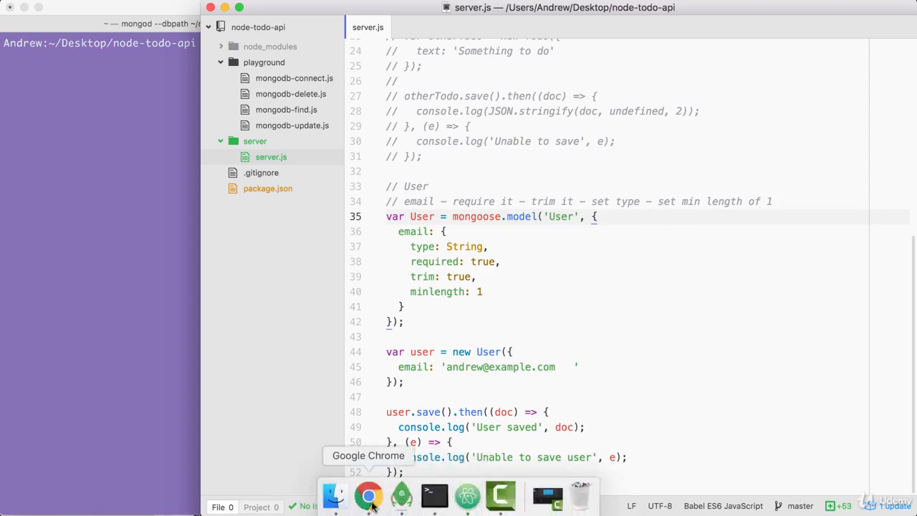
click(370, 495)
key(super+t)
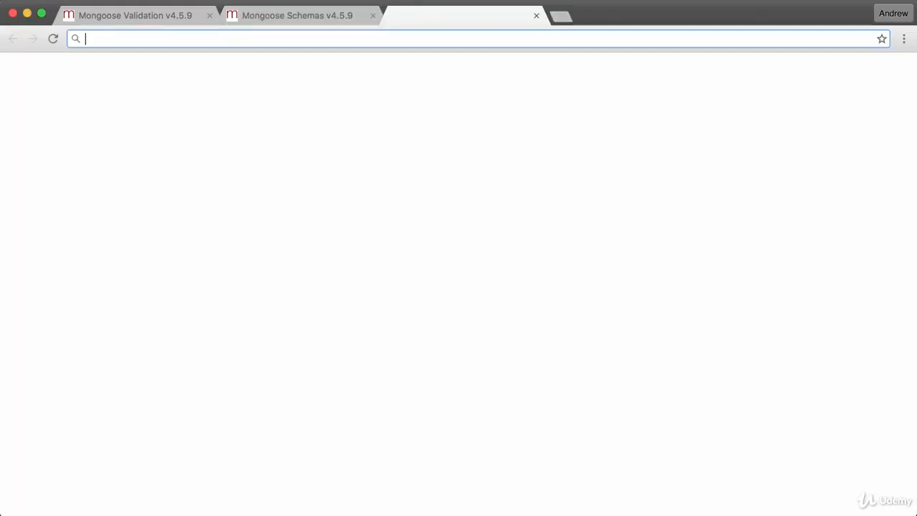
text(getpostman.c)
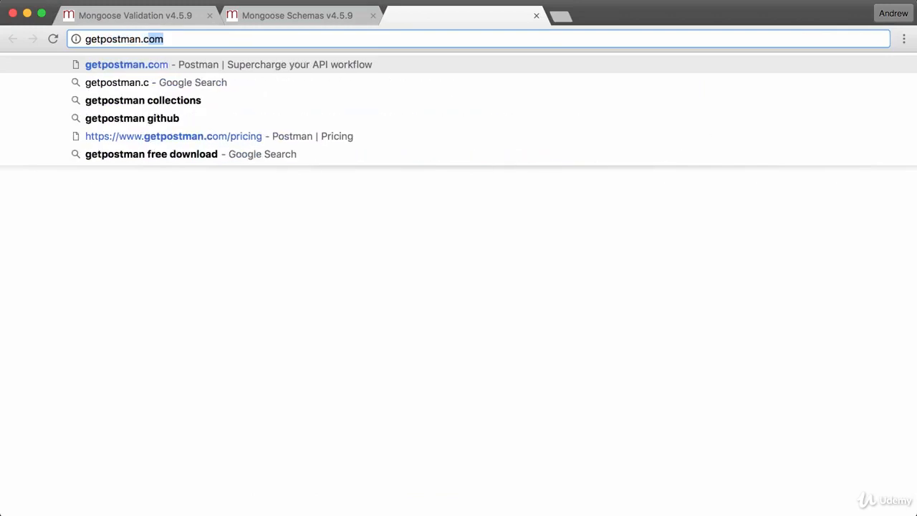
key(Return)
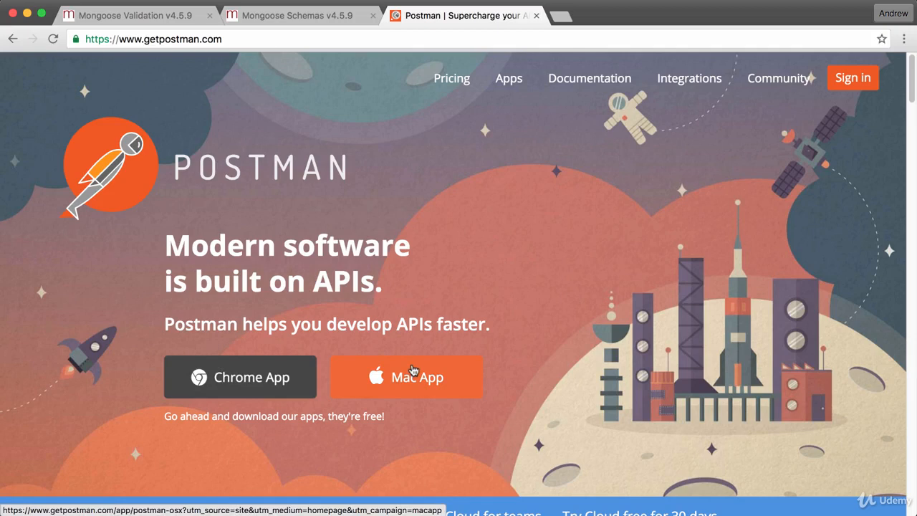
Step: Search the system for 'pos', check the Windows download choices, then close the search
key(super+space)
text(pos)
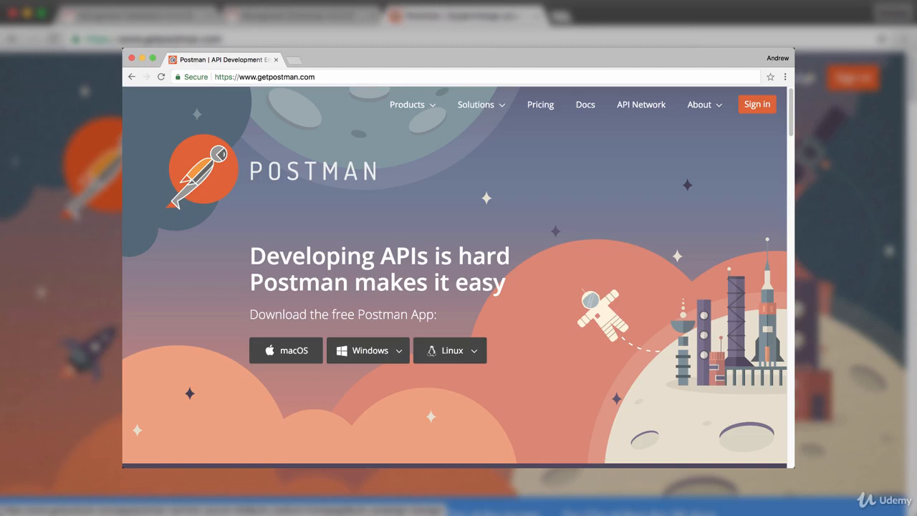
click(401, 356)
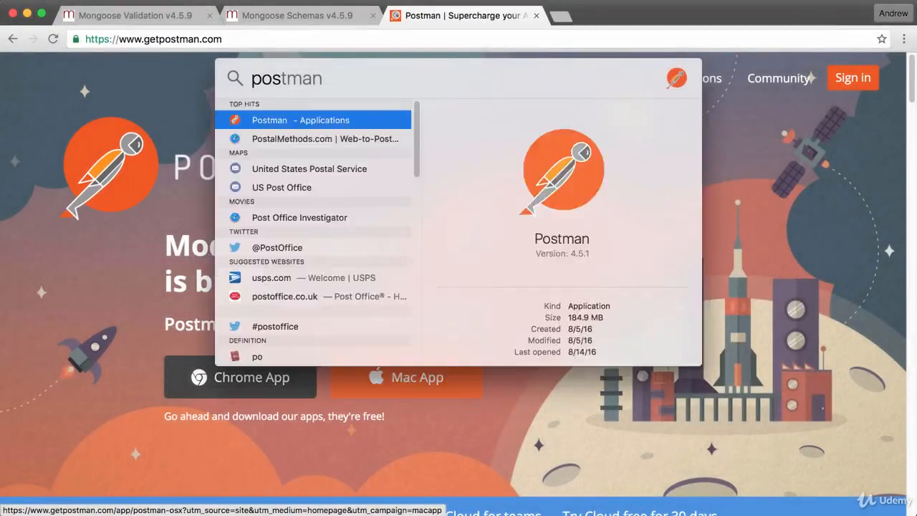
key(Escape)
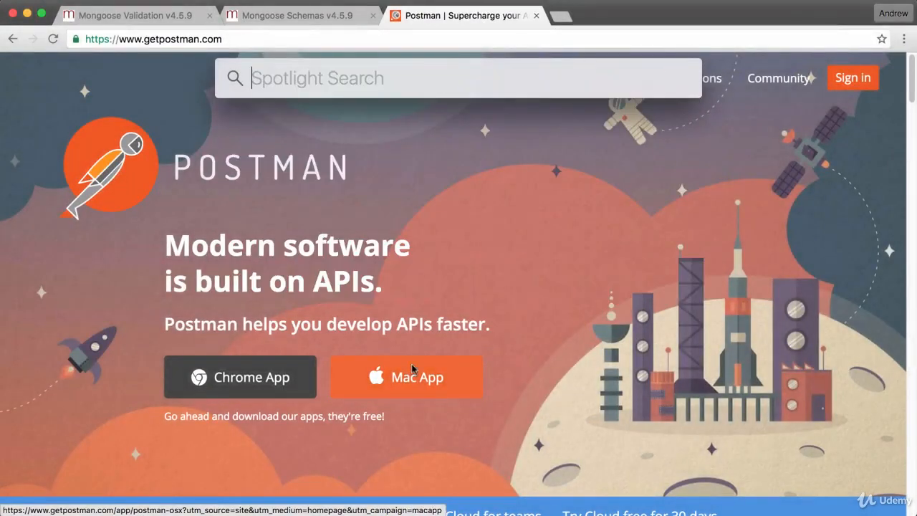
key(Escape)
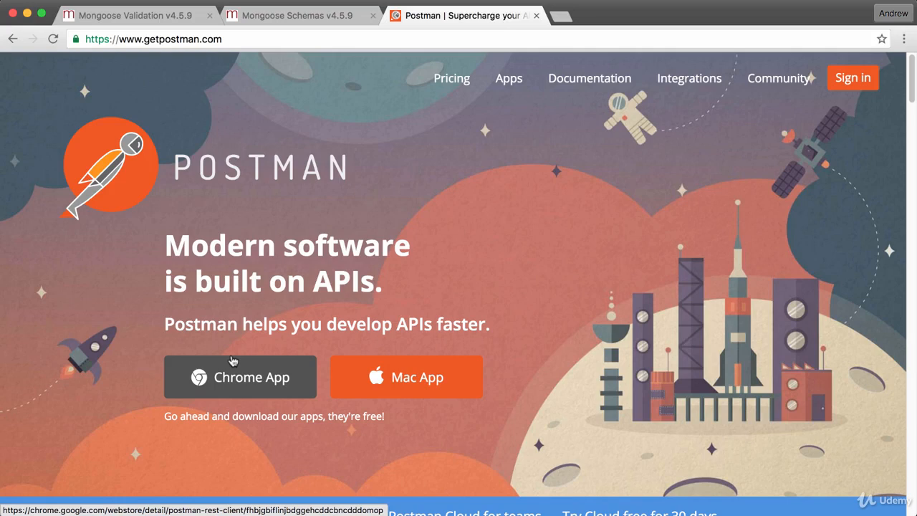
Step: Add the Postman app from its Chrome Web Store page and view it on chrome://apps
click(226, 372)
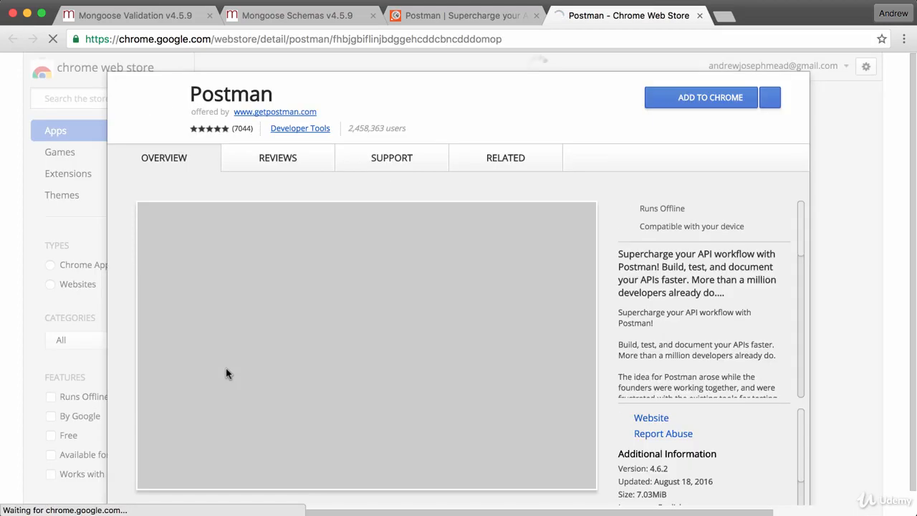
click(657, 98)
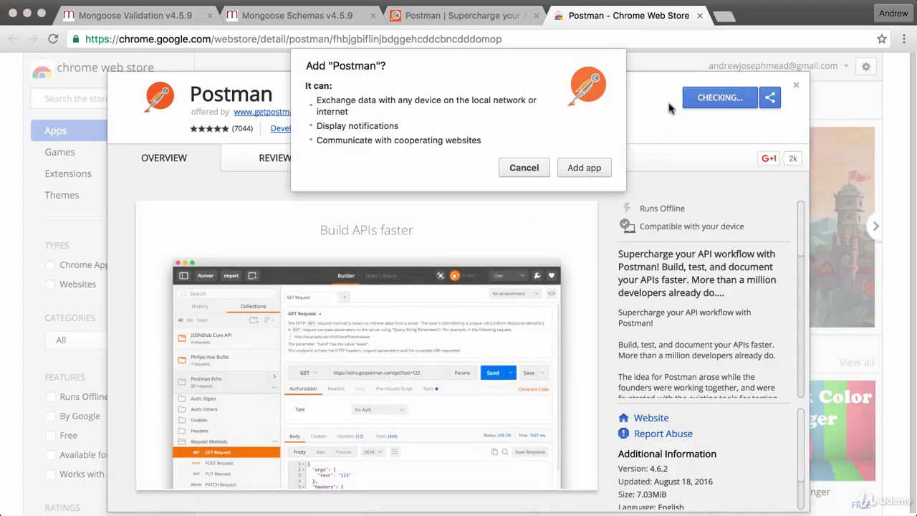
click(583, 167)
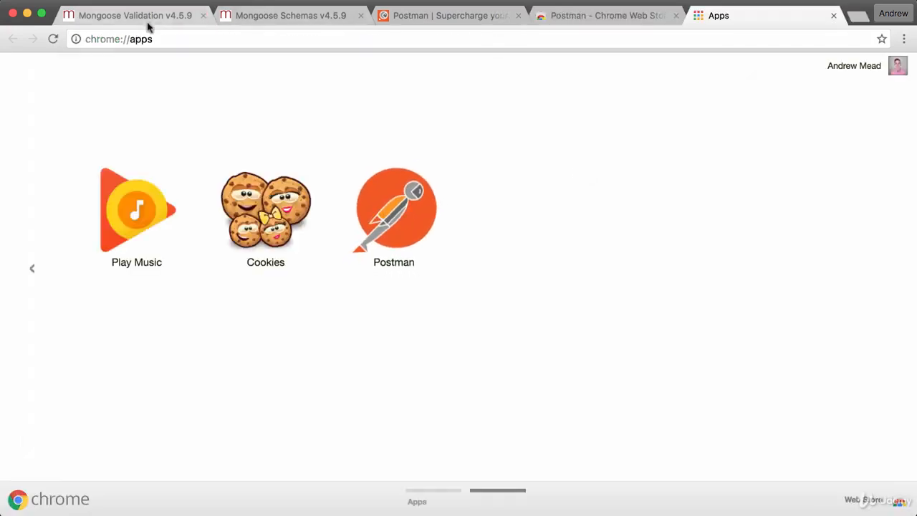
click(123, 41)
click(126, 39)
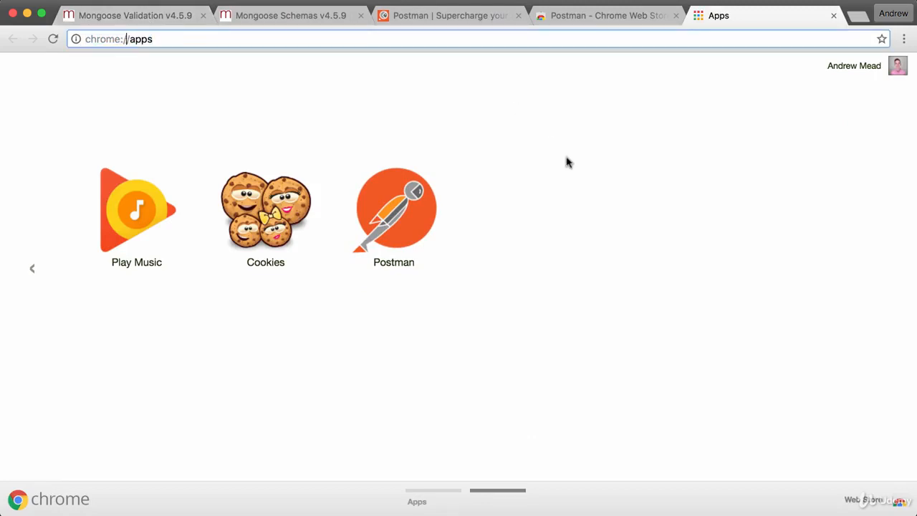
Step: Launch Postman from chrome://apps and skip sign-up to reach the request Builder
click(421, 197)
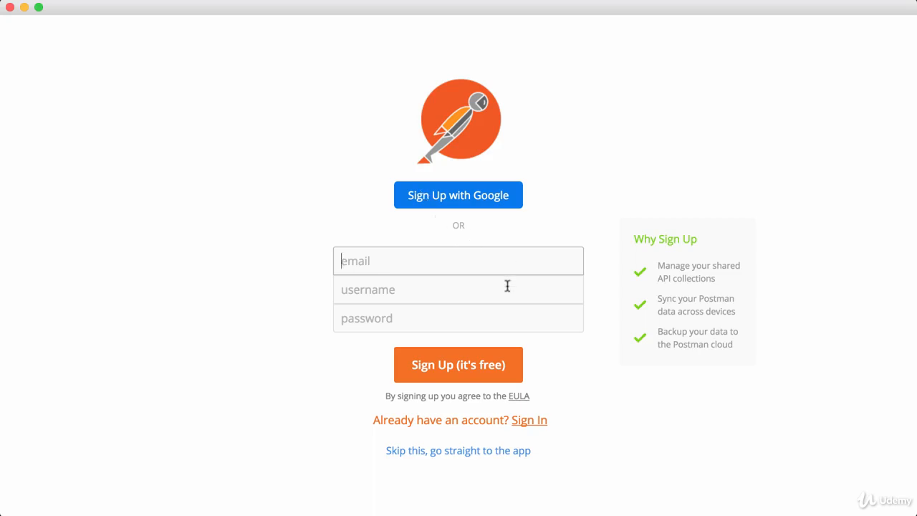
click(439, 451)
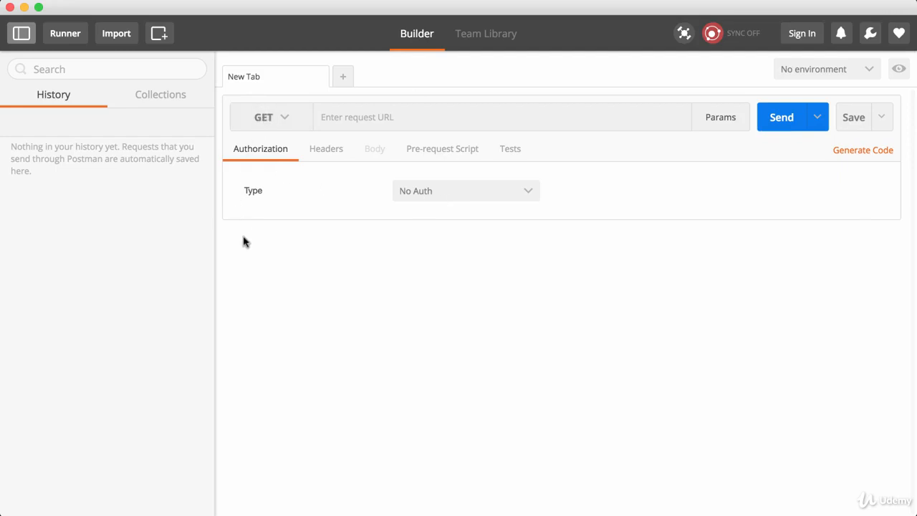
click(396, 111)
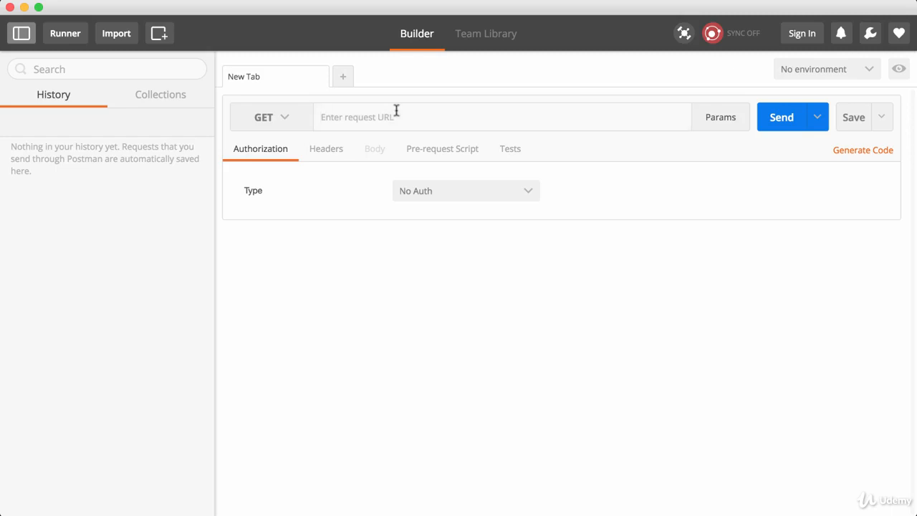
text(ht)
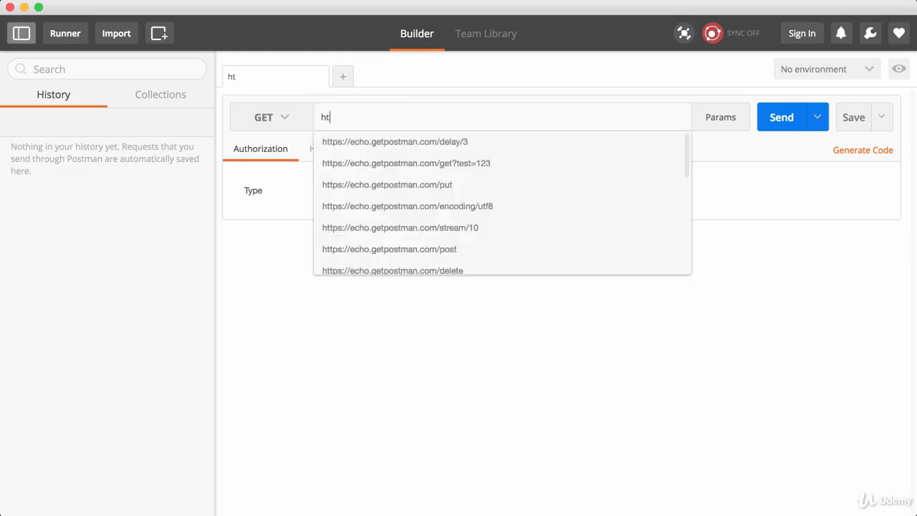
text(tp://)
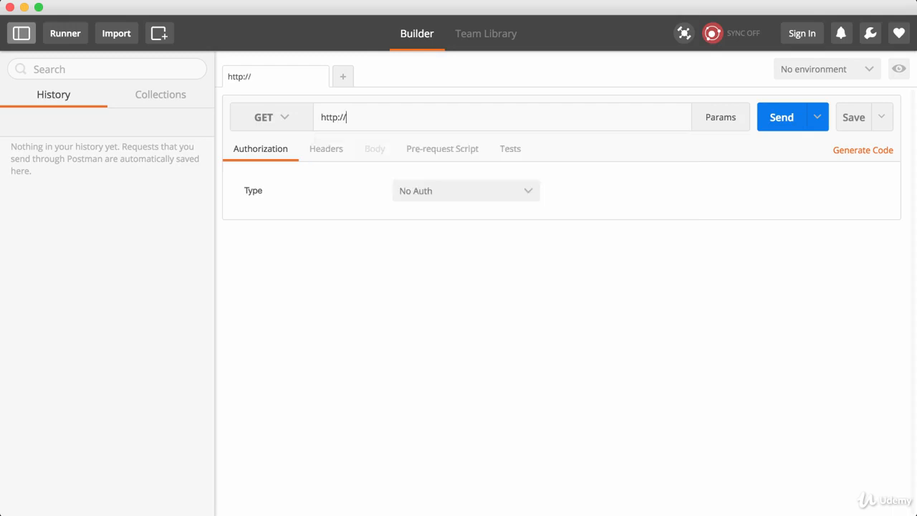
text(google.com)
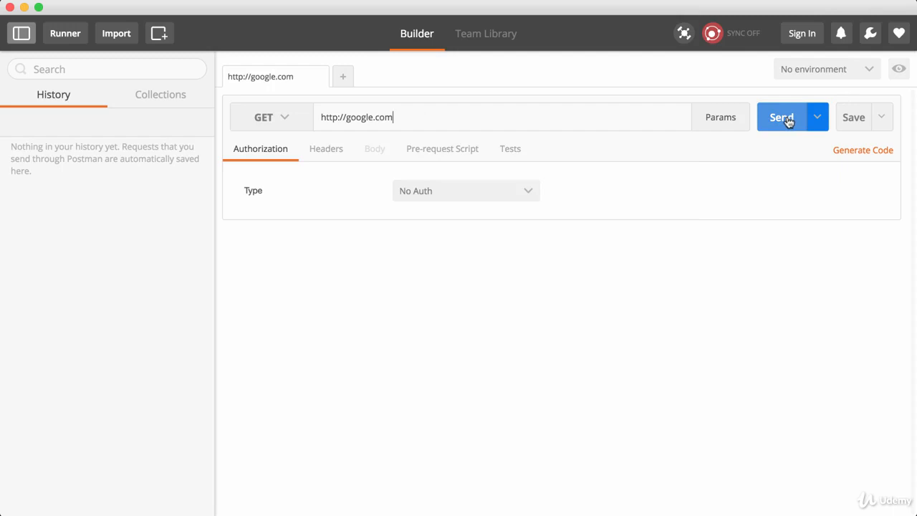
click(300, 118)
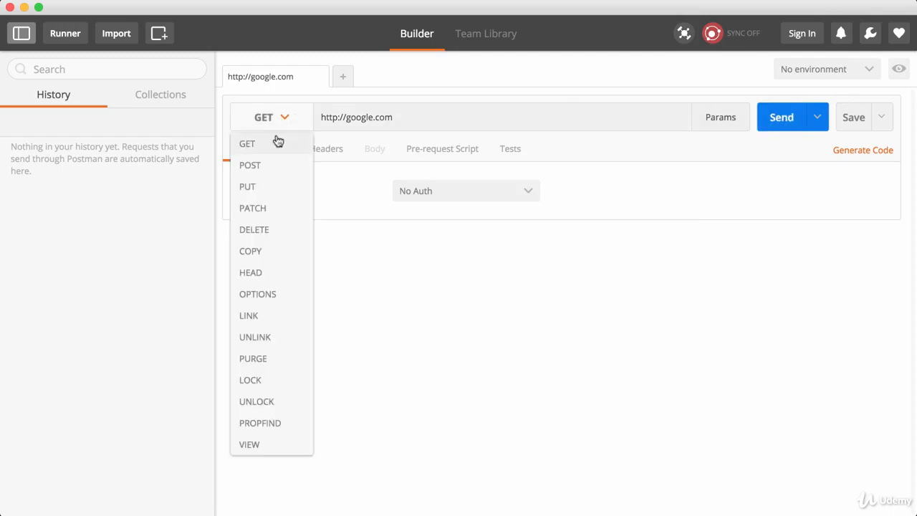
click(278, 143)
click(764, 113)
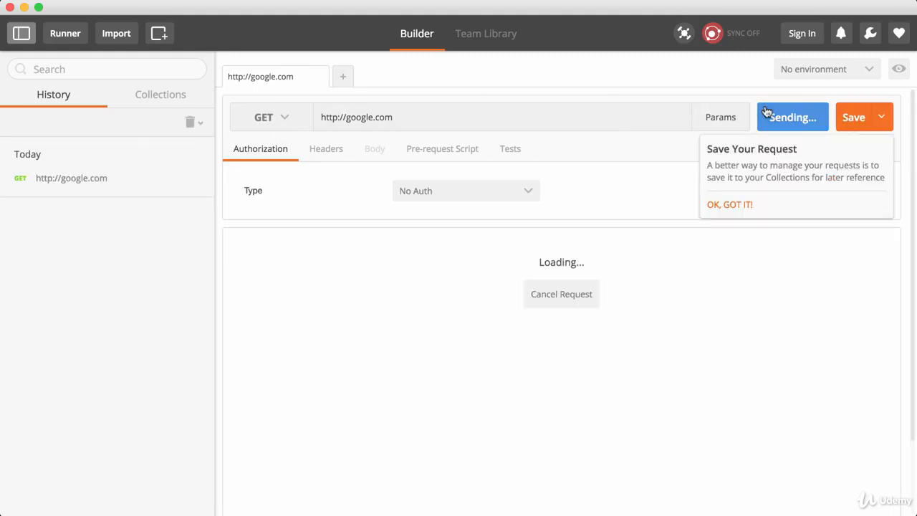
click(729, 204)
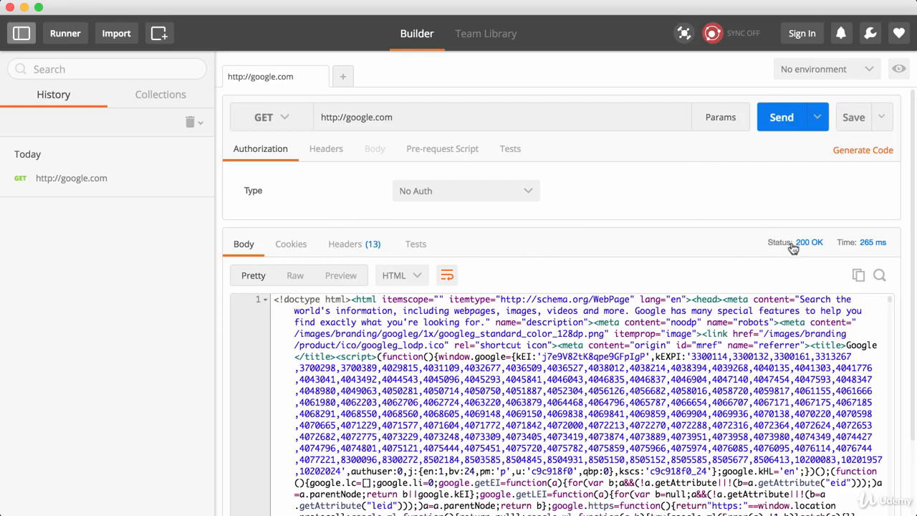
Step: Review the response Headers and Cookies, then show the Body with Google's HTML
mouse_move(793, 248)
click(364, 244)
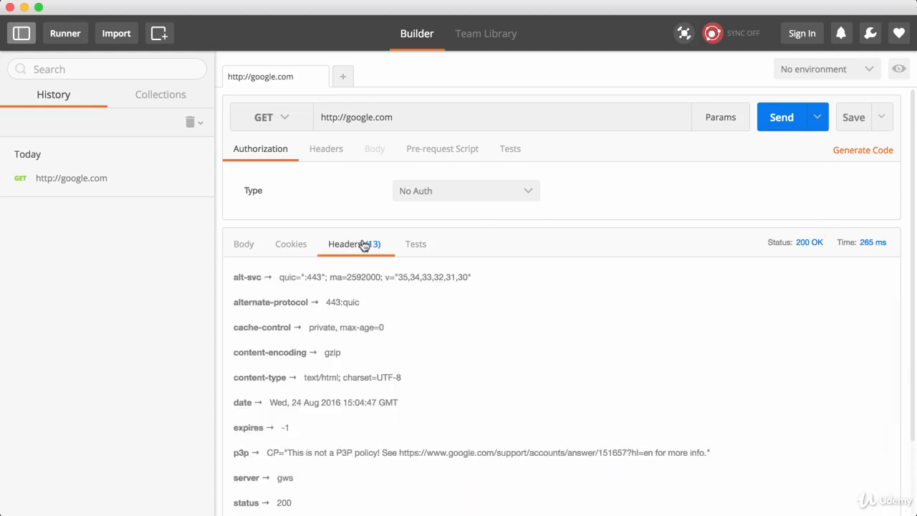
click(295, 247)
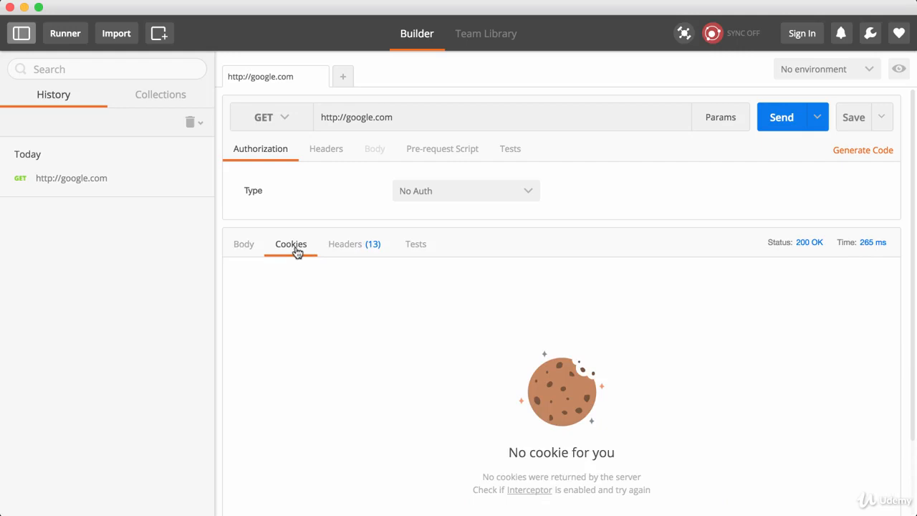
click(243, 247)
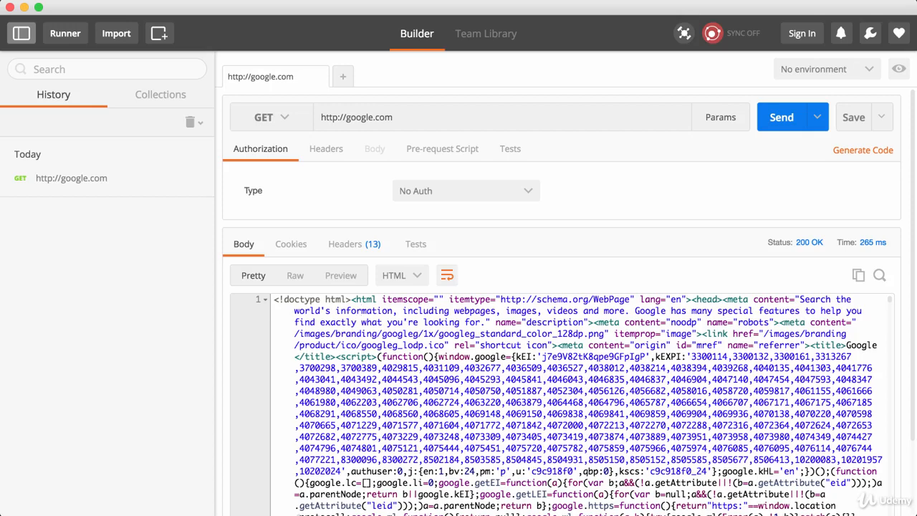
Step: Close the Postman website and Chrome Web Store tabs in Chrome
click(353, 496)
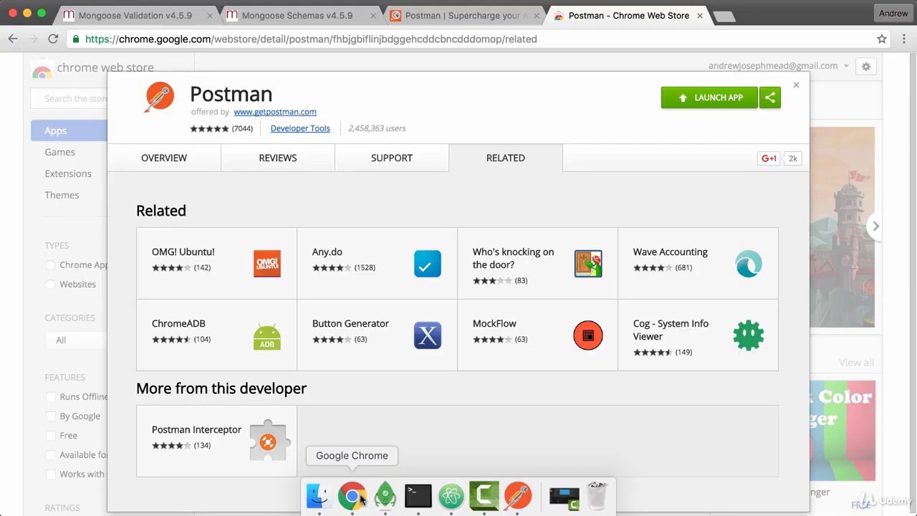
click(536, 15)
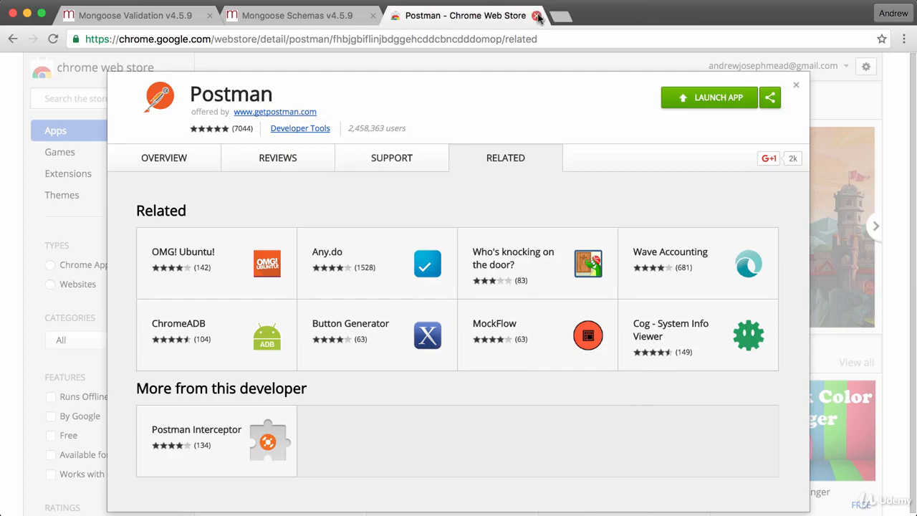
click(537, 15)
Step: Load the saved Google Maps geocode URL in a new tab, copy its address, and return to Postman
click(399, 16)
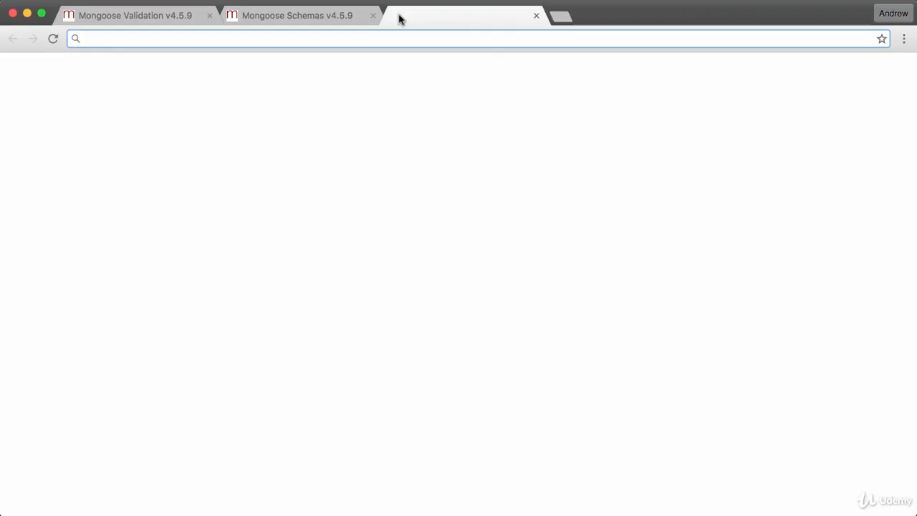
text(google.com)
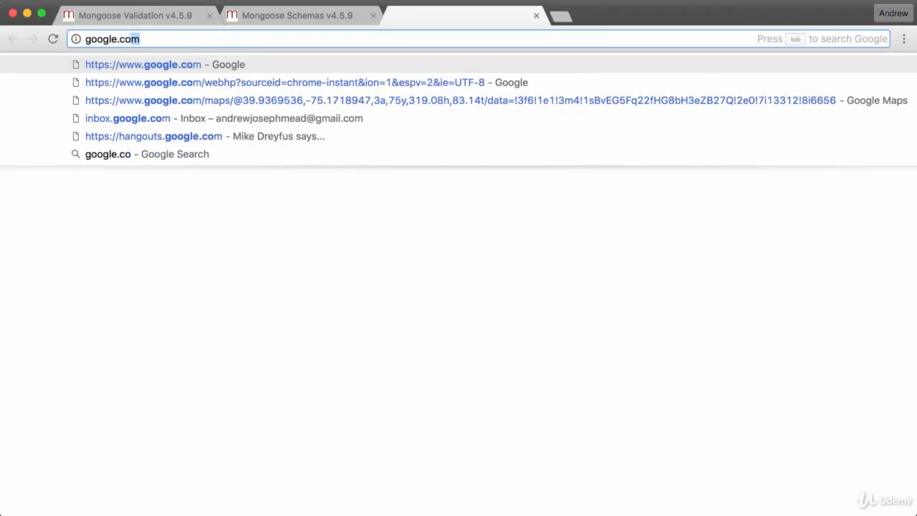
key(BackSpace)
key(BackSpace)
key(BackSpace)
key(BackSpace)
text(api)
key(BackSpace)
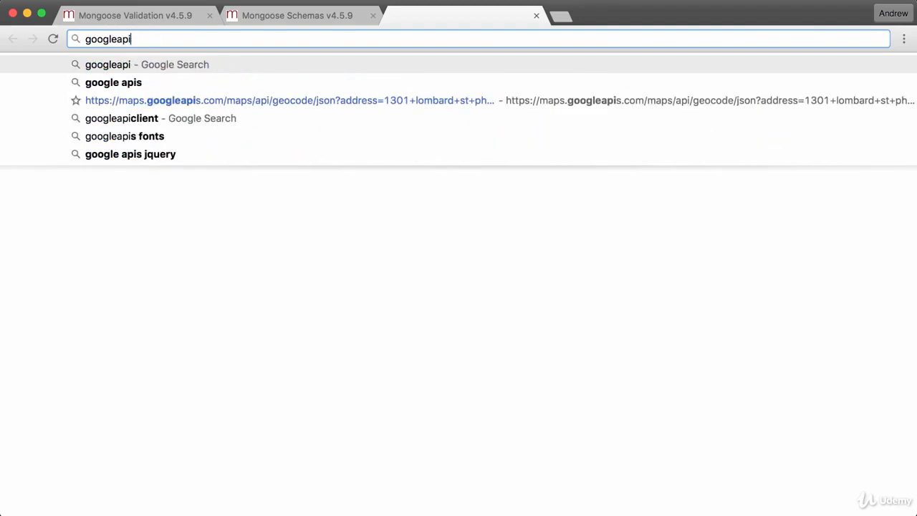
key(Down)
key(Down)
key(Return)
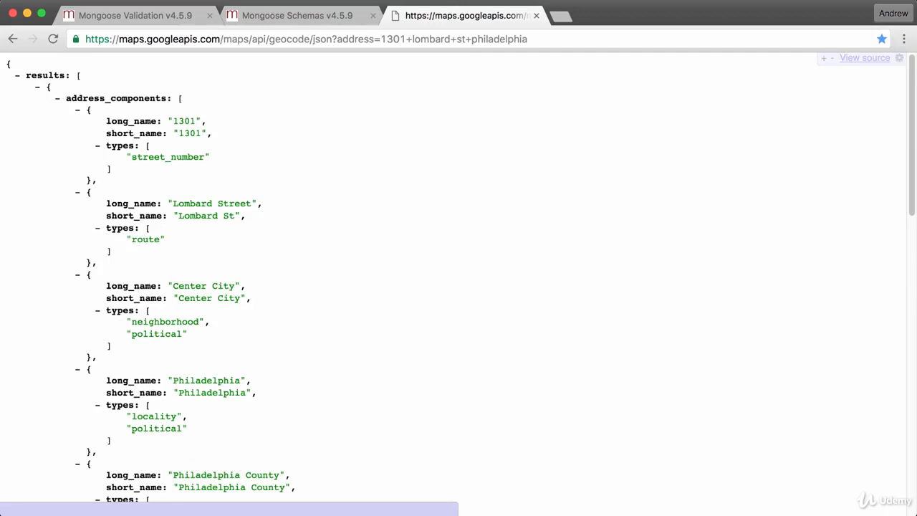
key(super+l)
key(ctrl+c)
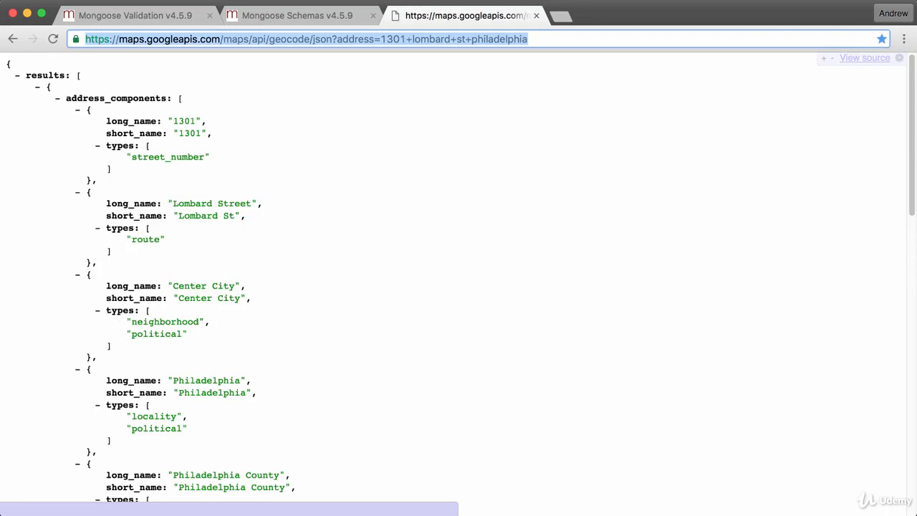
click(517, 498)
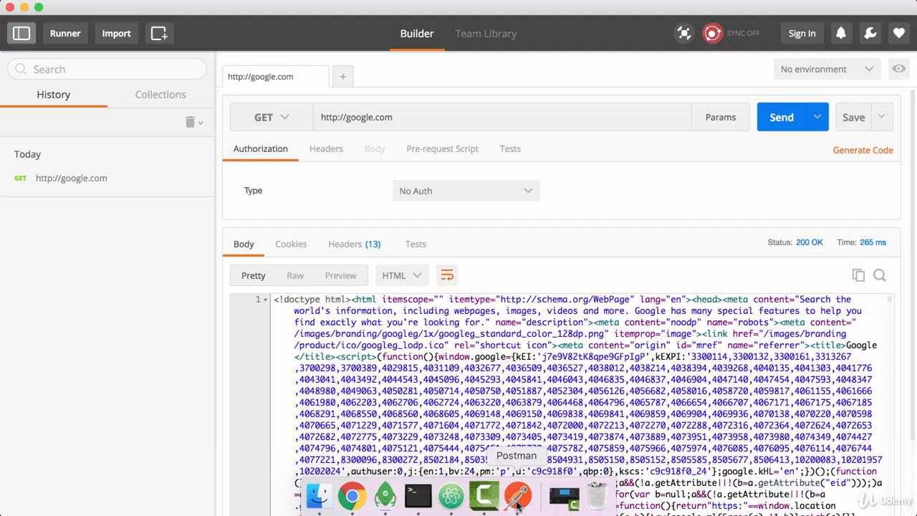
triple_click(393, 119)
key(ctrl+v)
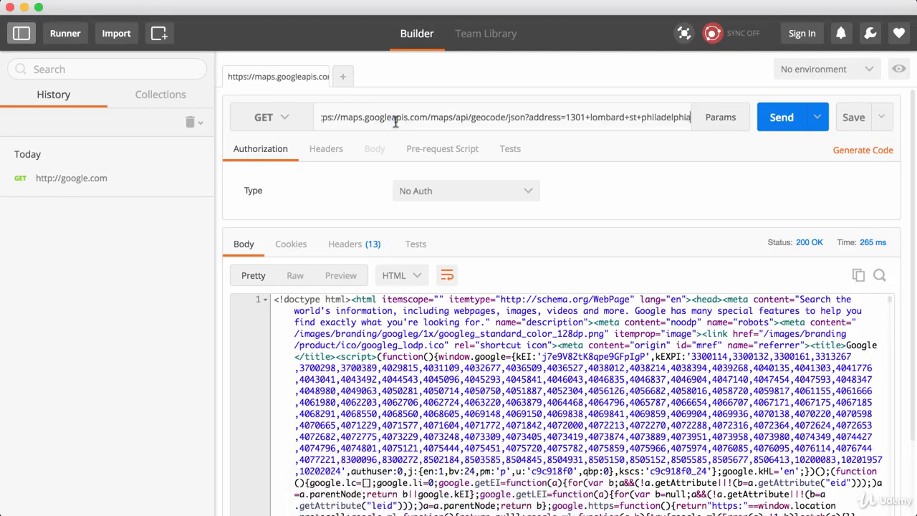
key(super+Left)
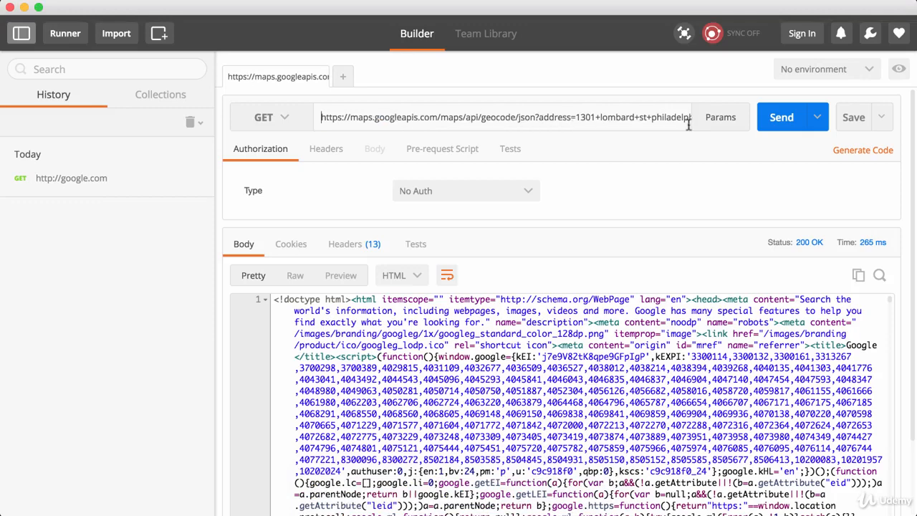
click(773, 116)
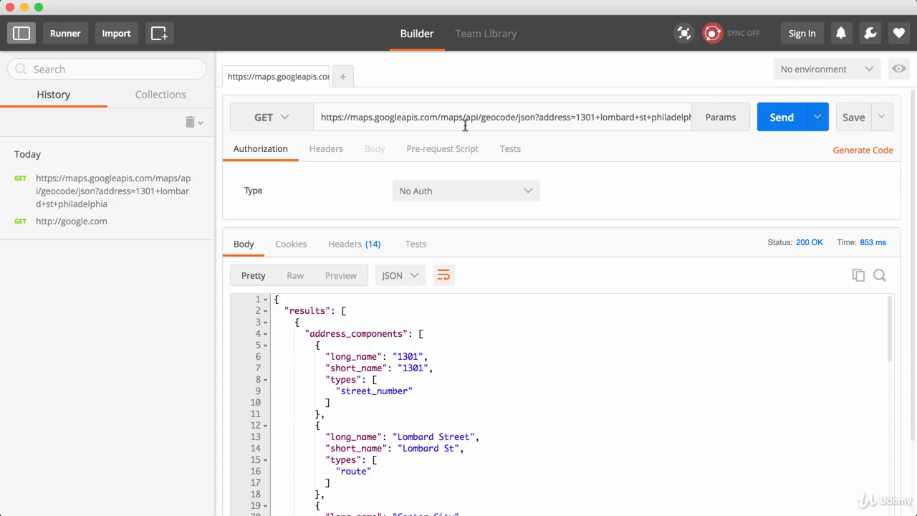
scroll(420, 323, down, 15)
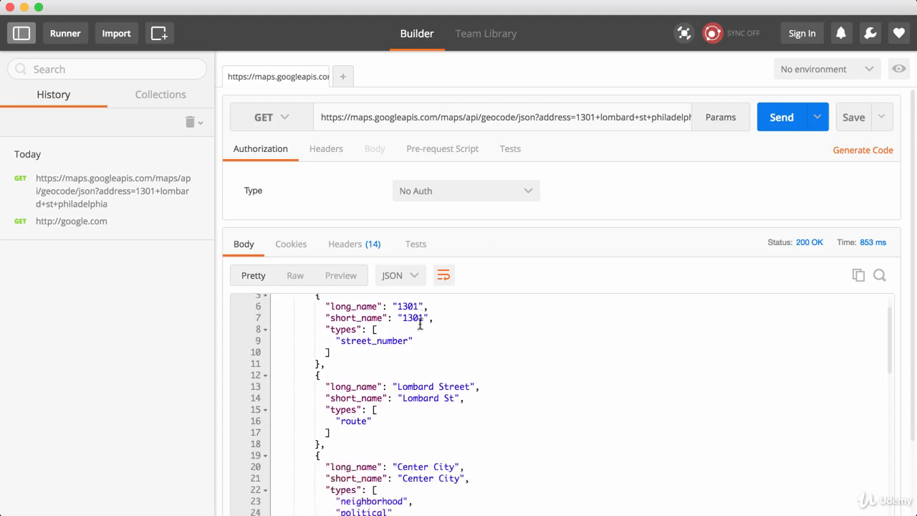
scroll(419, 323, down, 6)
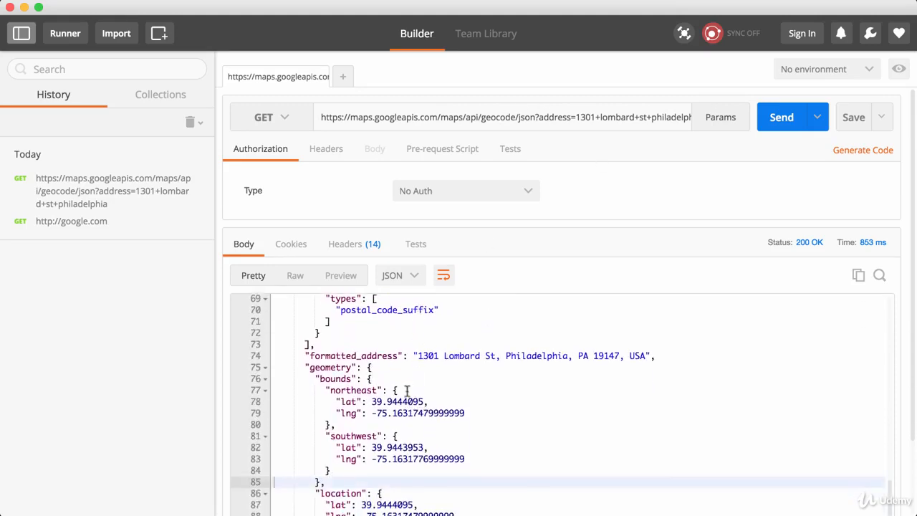
scroll(408, 331, up, 20)
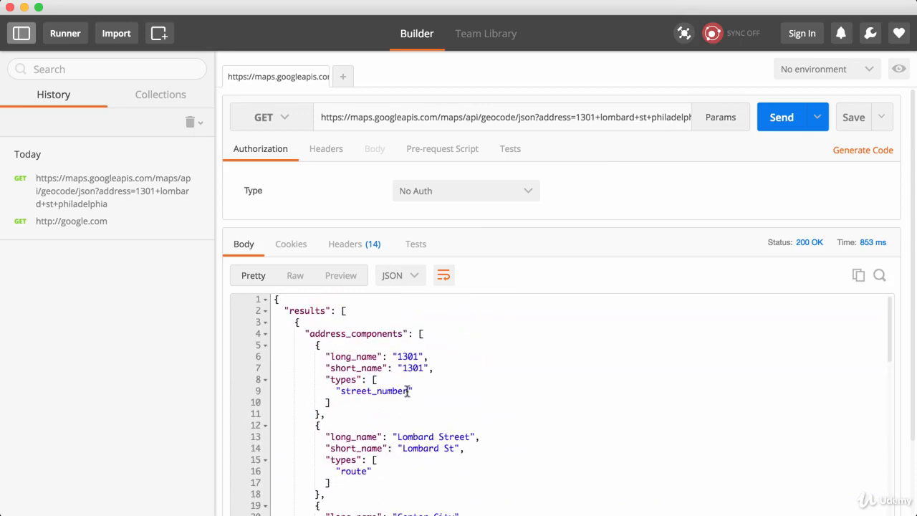
click(293, 277)
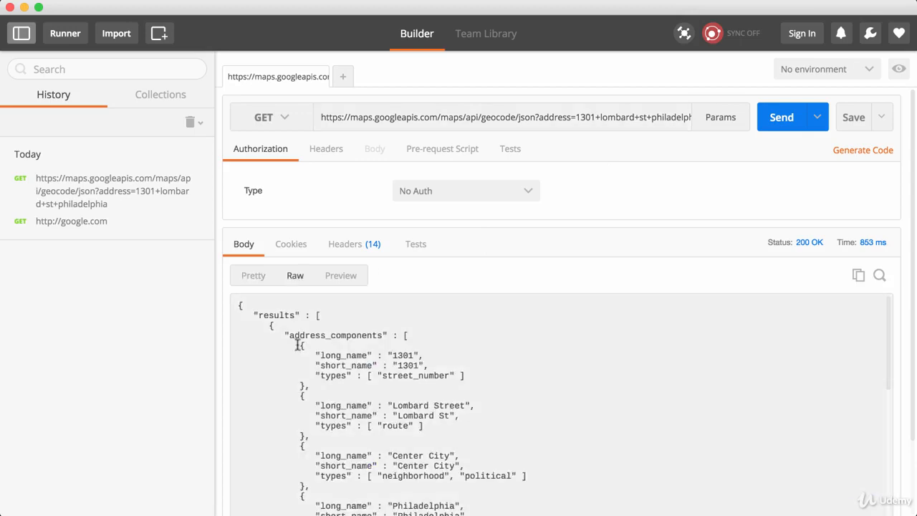
scroll(297, 345, down, 15)
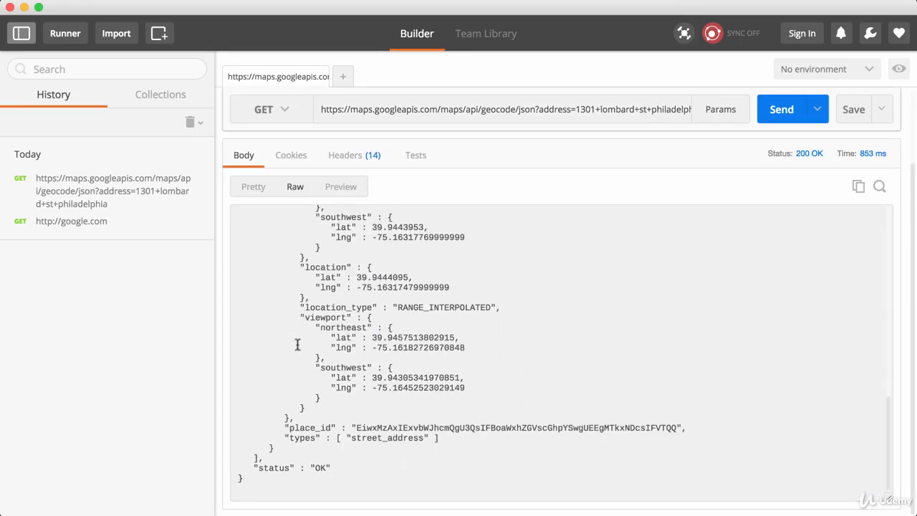
scroll(297, 345, up, 15)
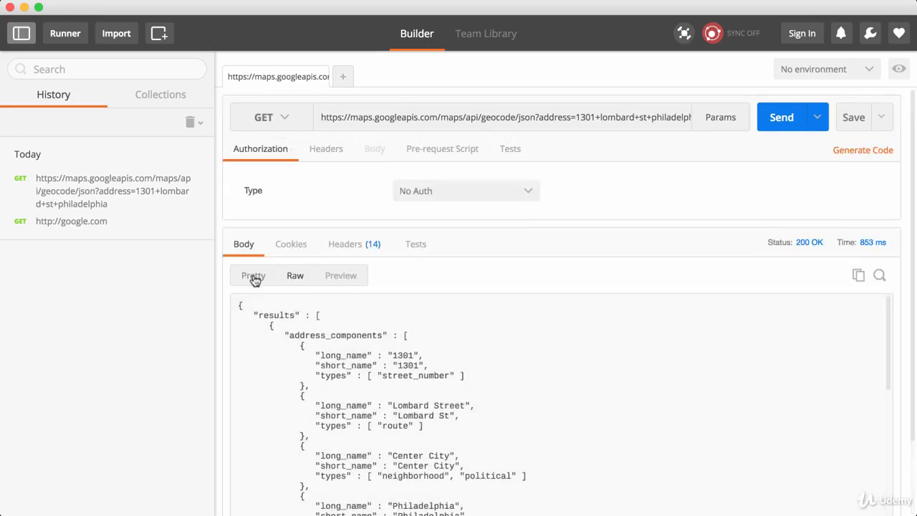
click(254, 277)
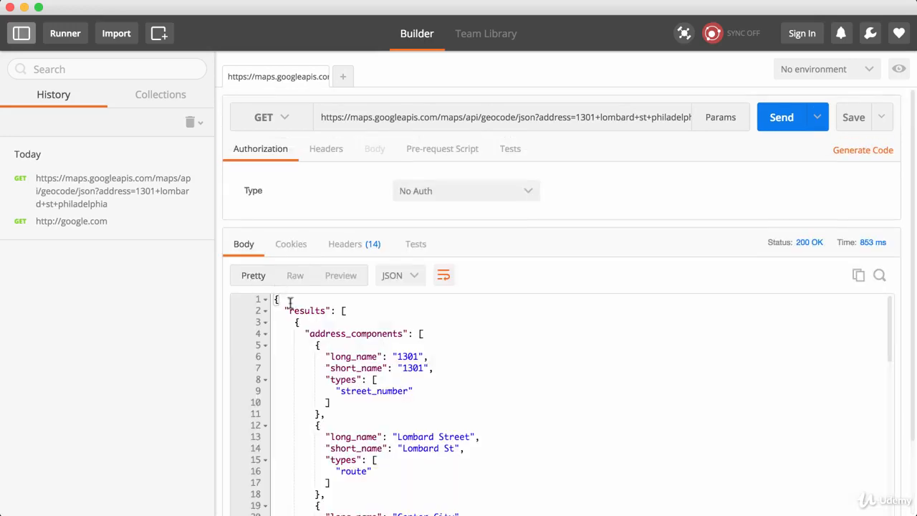
click(336, 275)
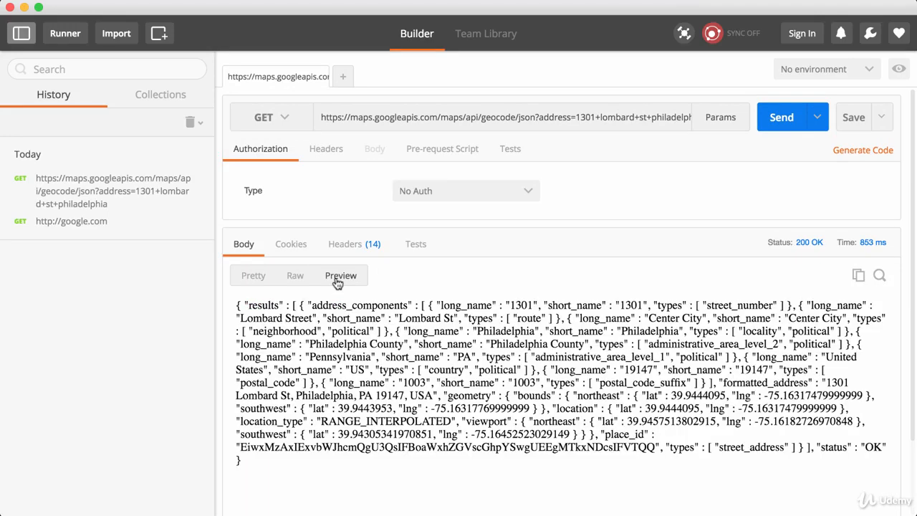
click(254, 285)
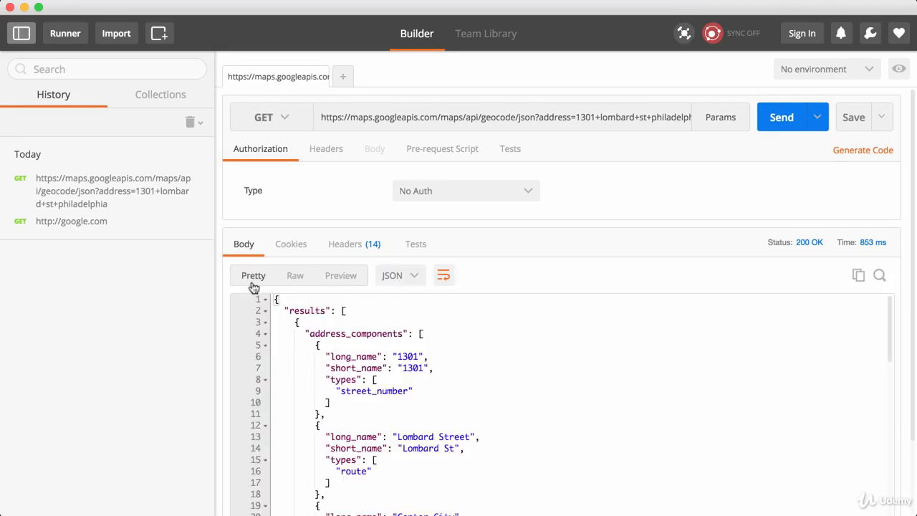